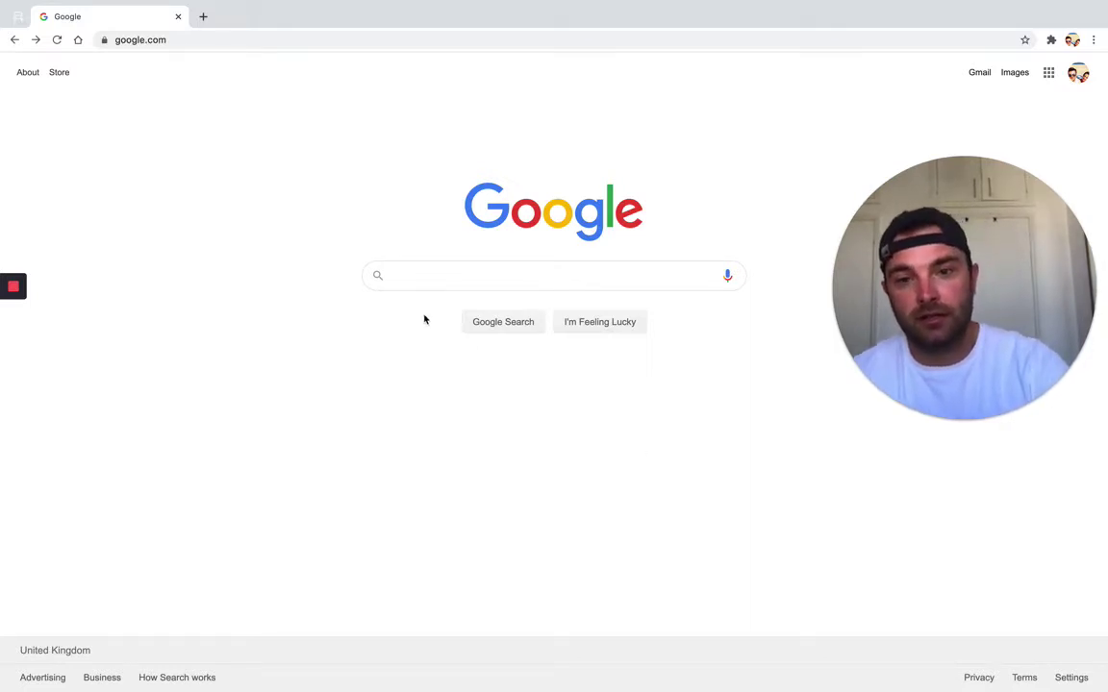
Search Google for 'add text to imgae good annotations'
click(396, 277)
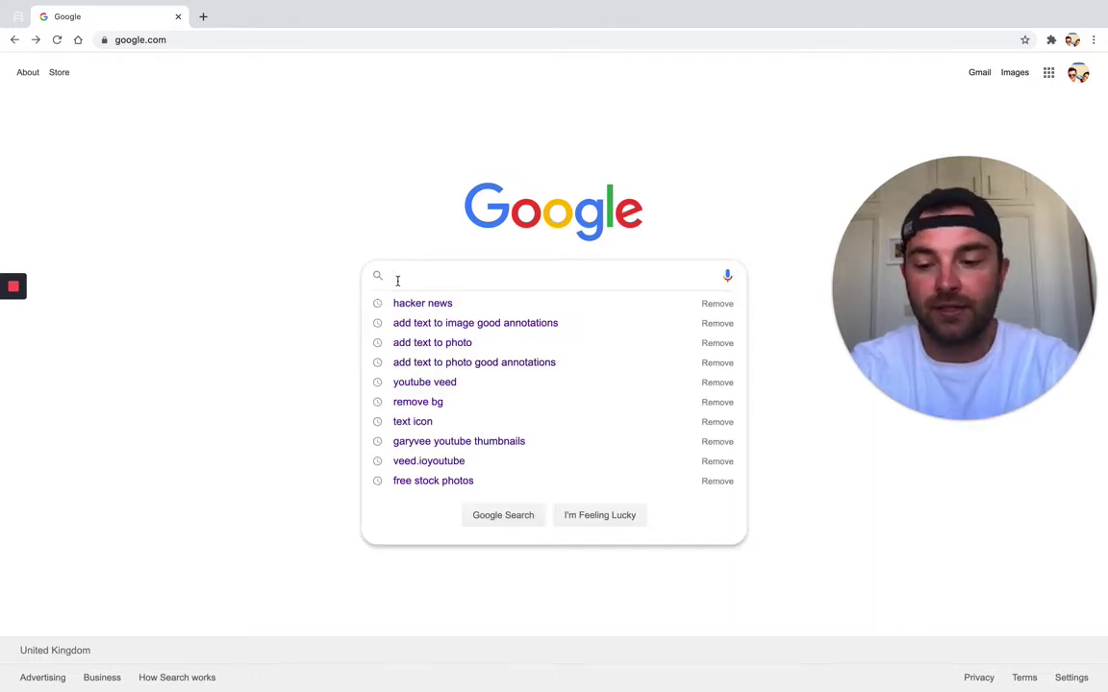
text(add text)
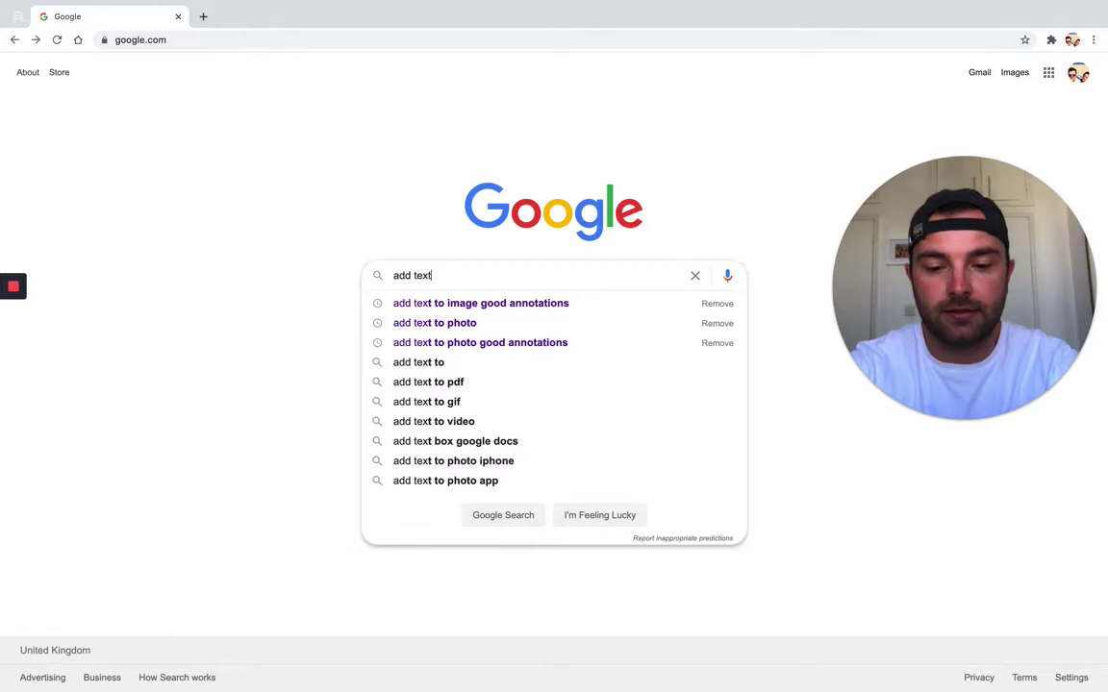
text( to imgae )
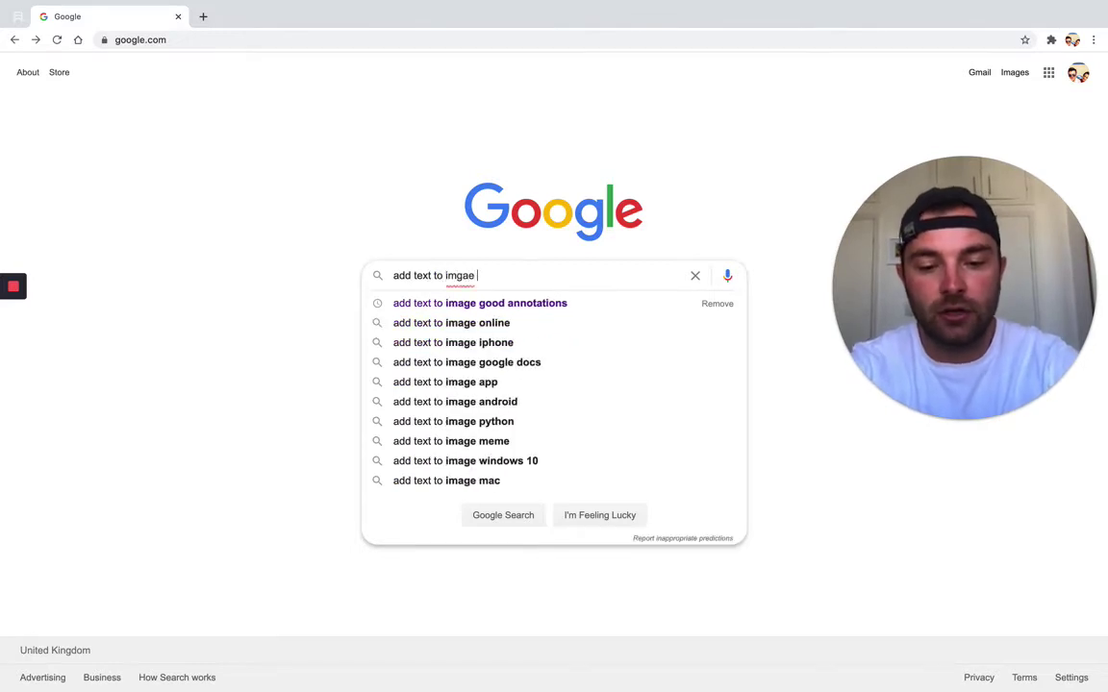
text(good annot)
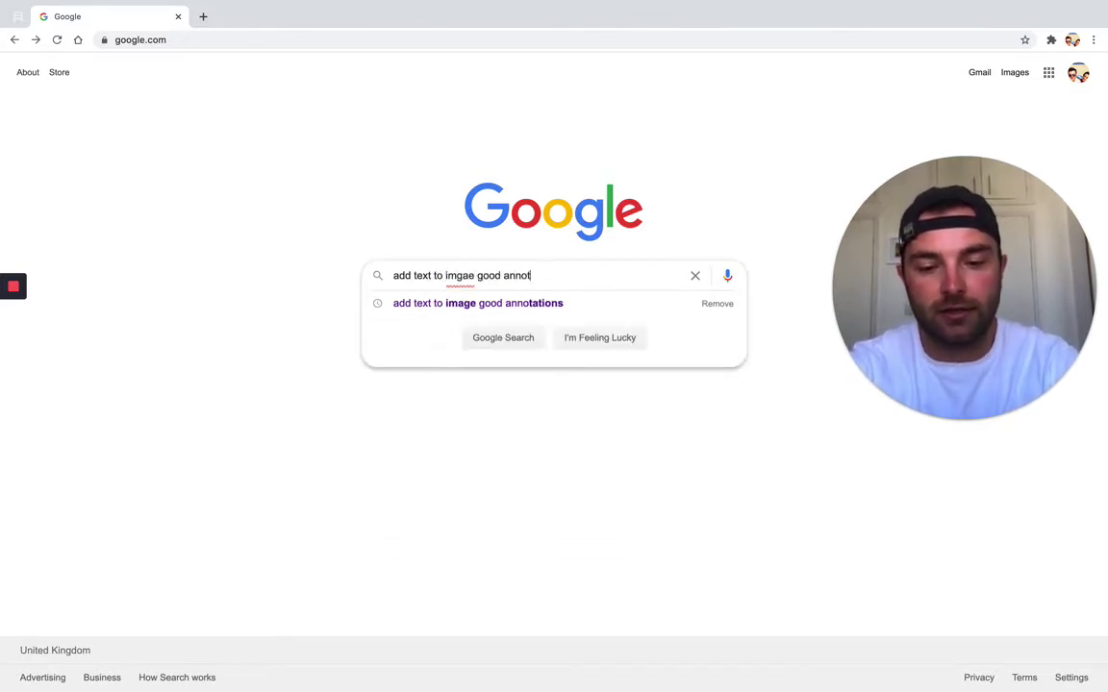
text(ations)
key(Return)
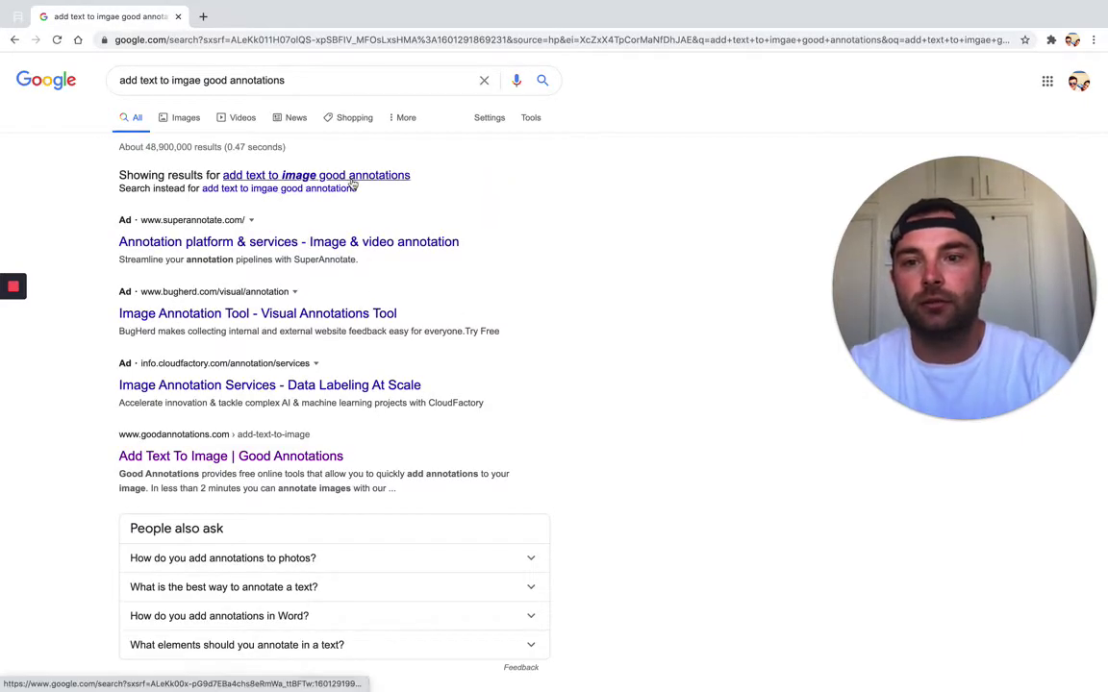
Rerun the search with 'image' spelled correctly and open the Good Annotations 'Add Text To Image' result
click(351, 177)
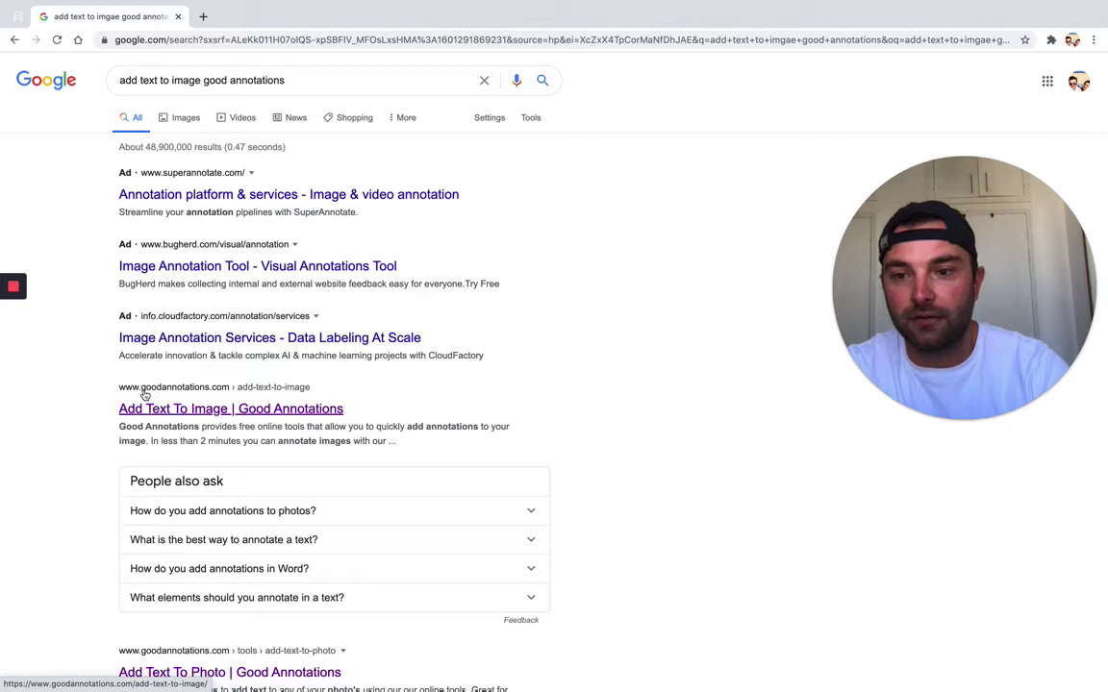
click(210, 410)
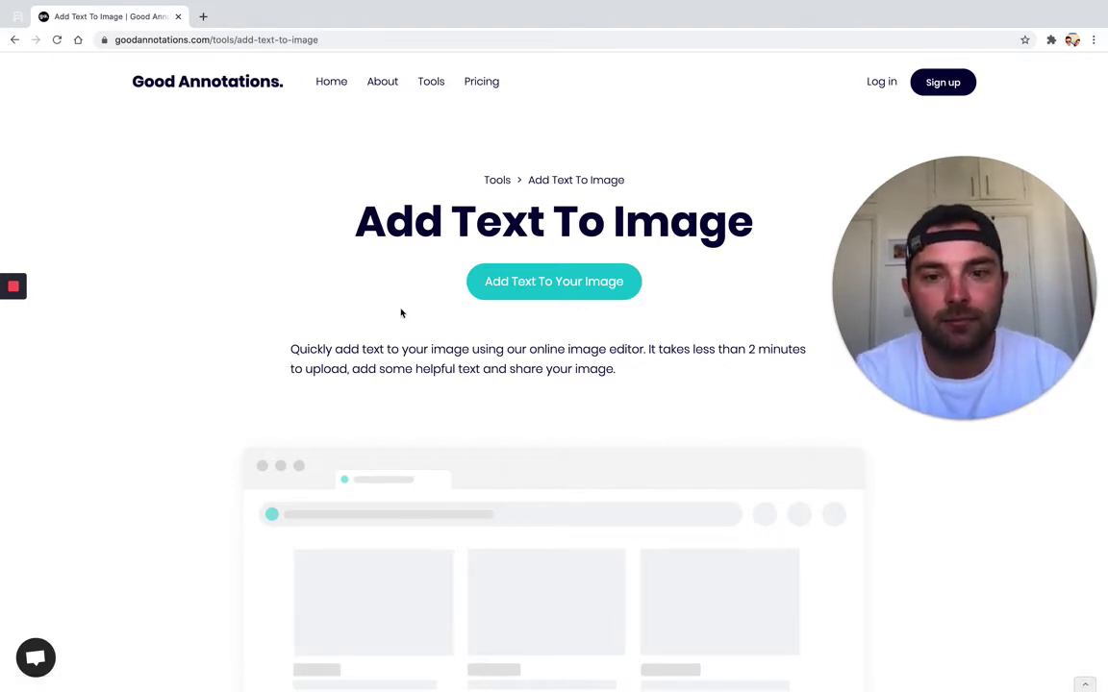
Upload the jess-bailey unsplash JPG from the Desktop into the Good Annotations editor
click(559, 288)
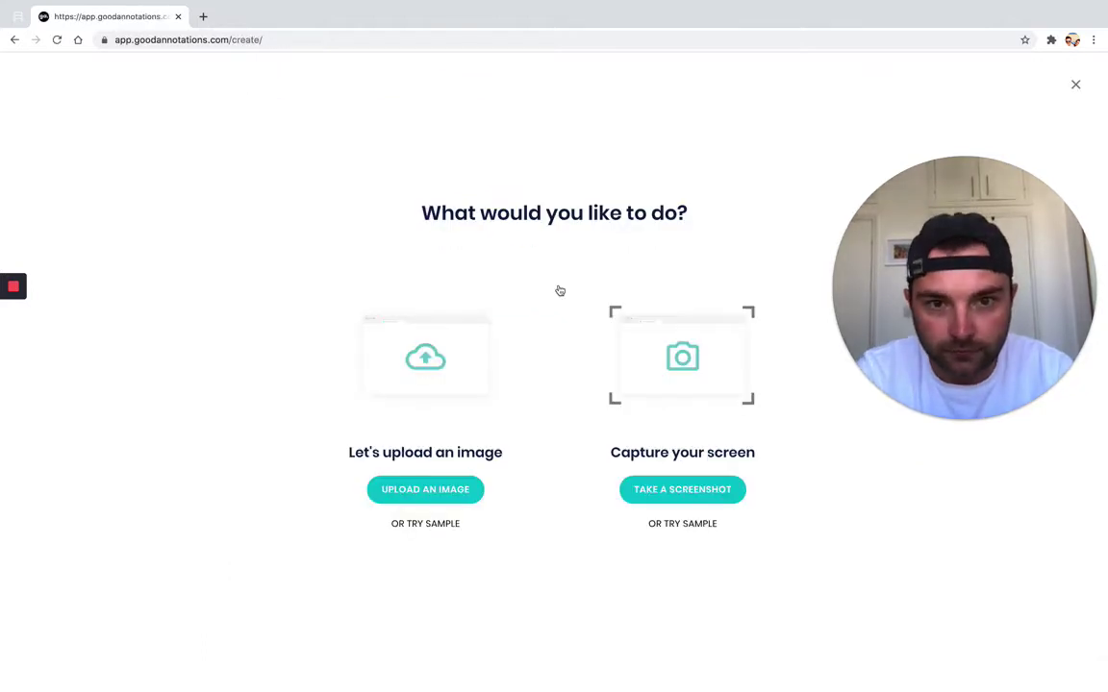
click(455, 378)
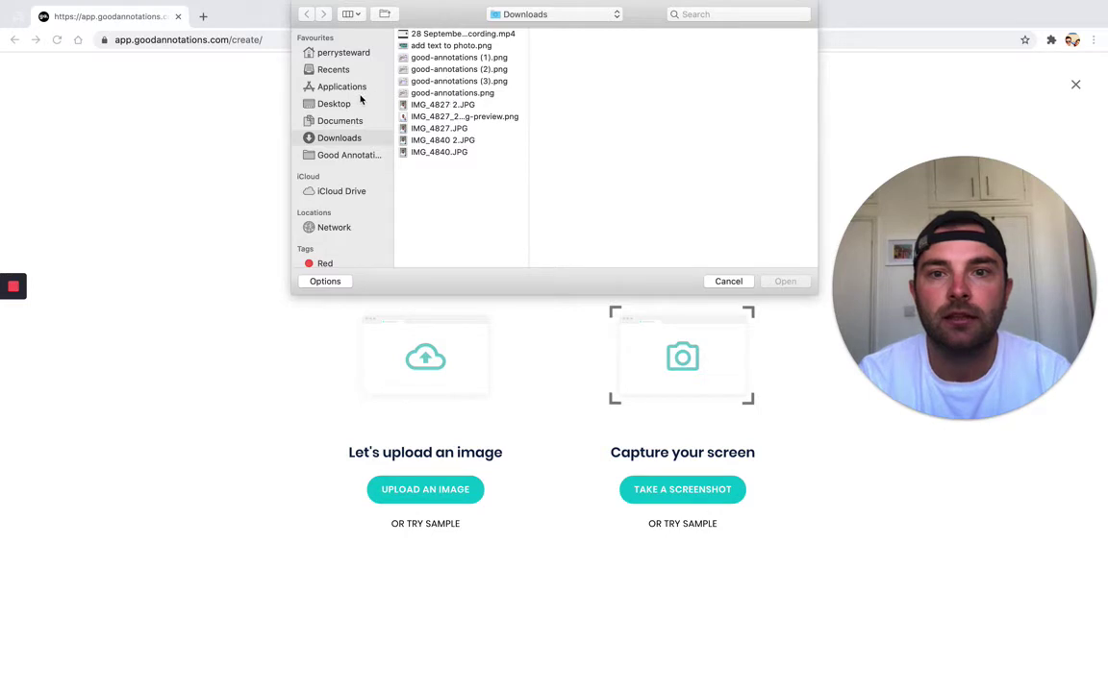
click(352, 104)
click(433, 34)
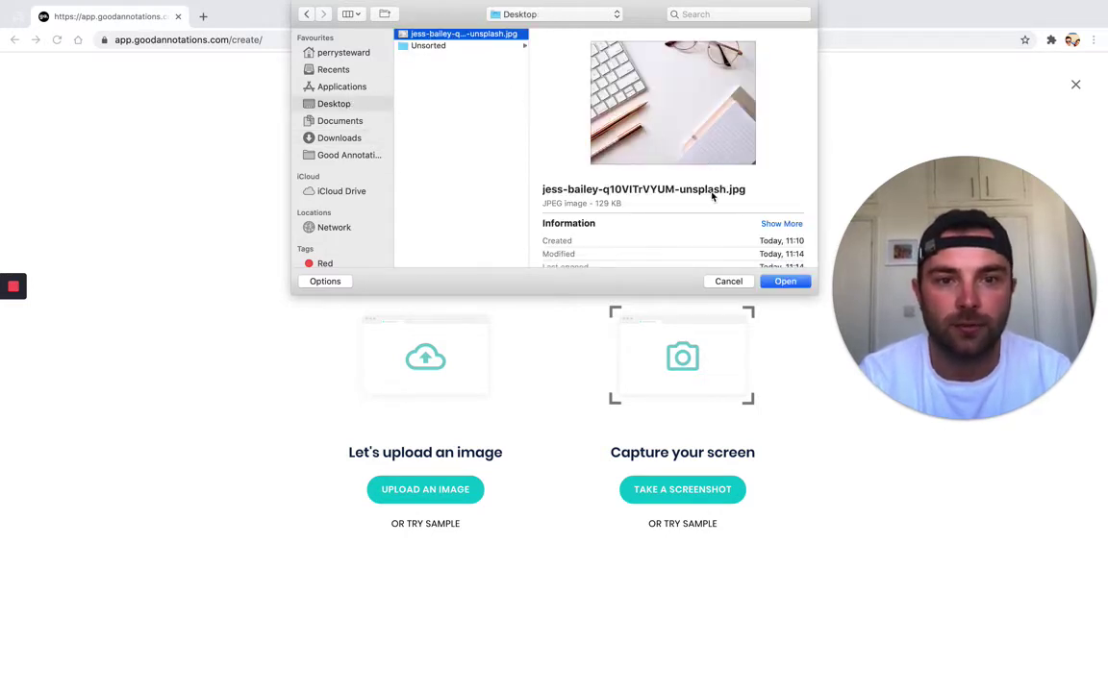
click(783, 280)
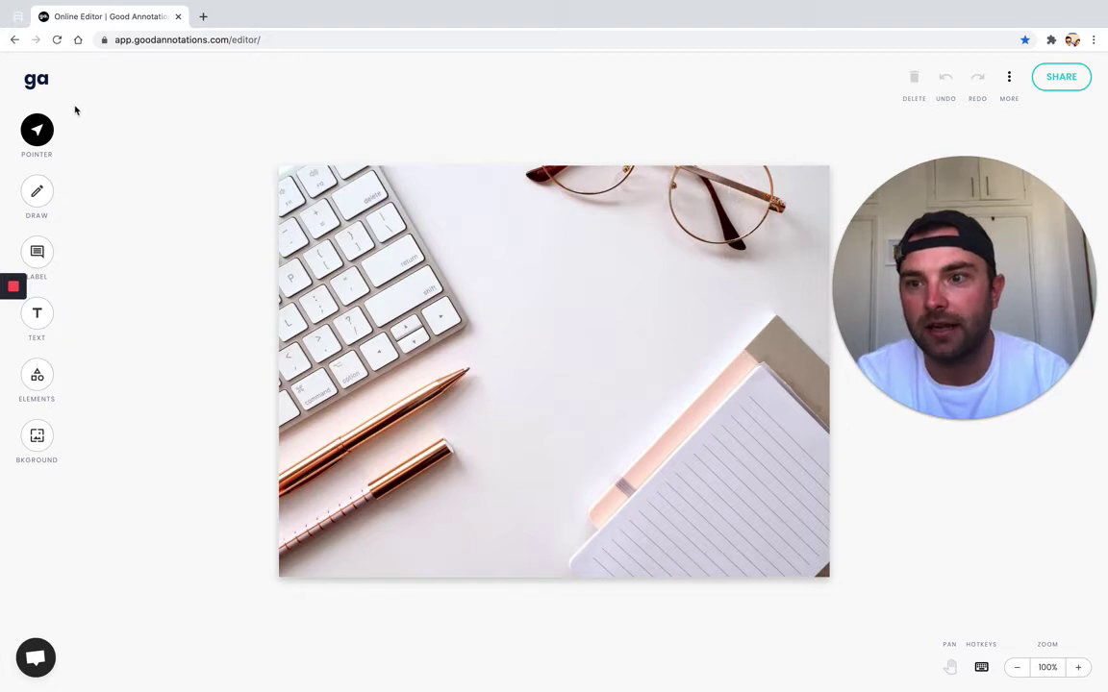
Show the Text panel and browse its title, subtitle, body text and callout options
click(38, 316)
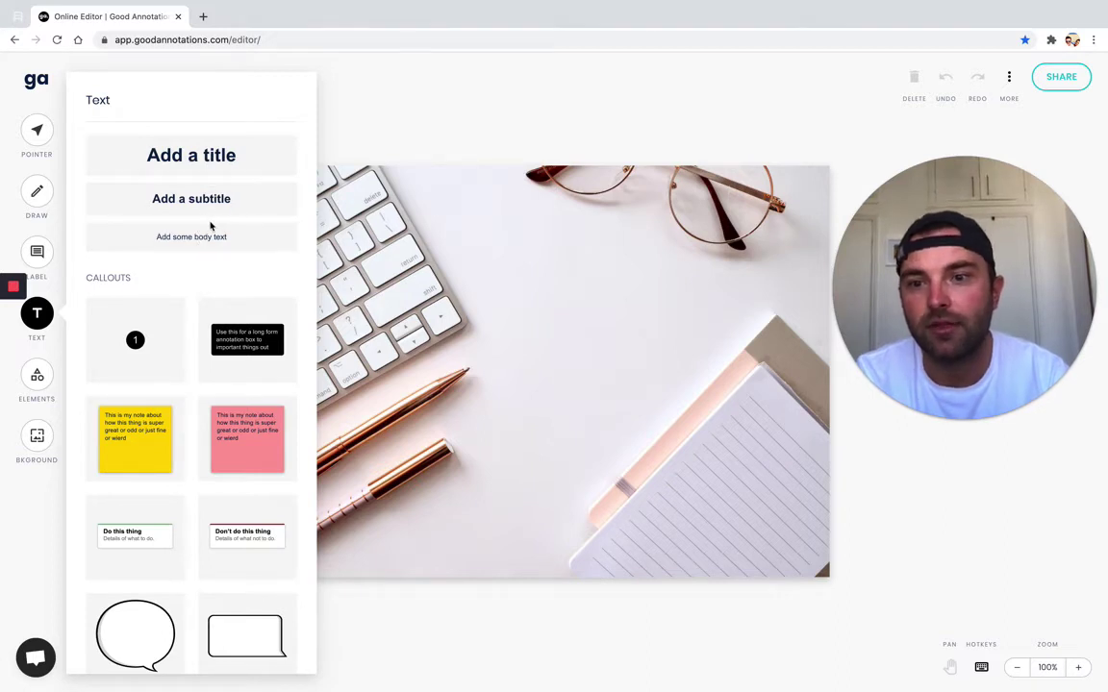
scroll(229, 367, down, 2)
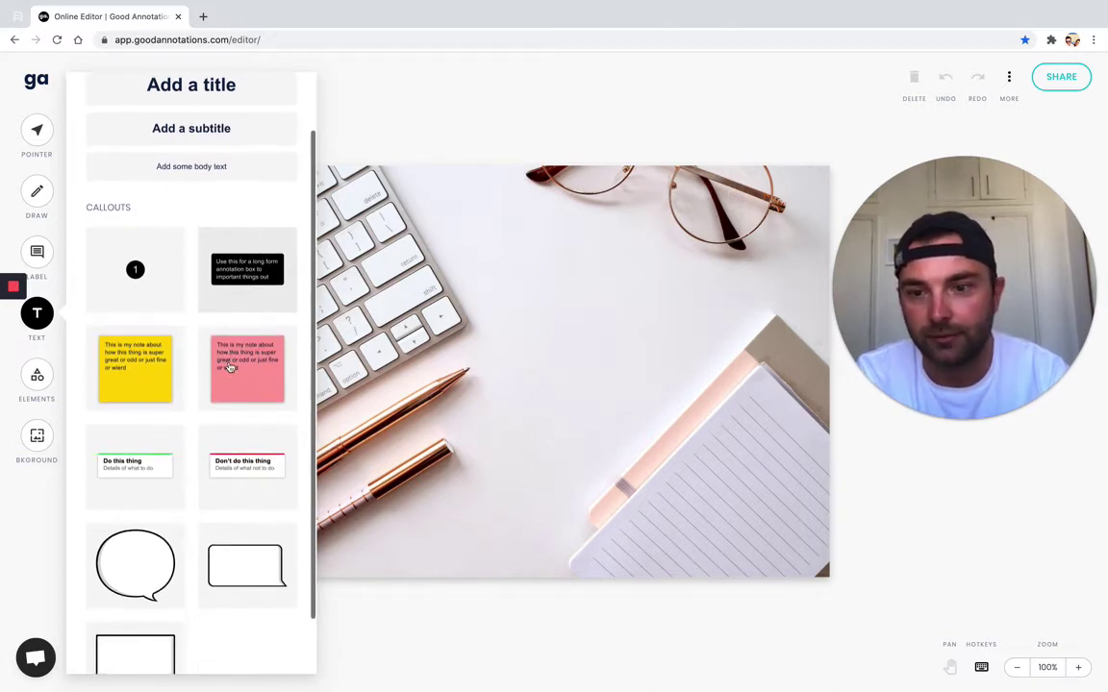
scroll(229, 368, up, 2)
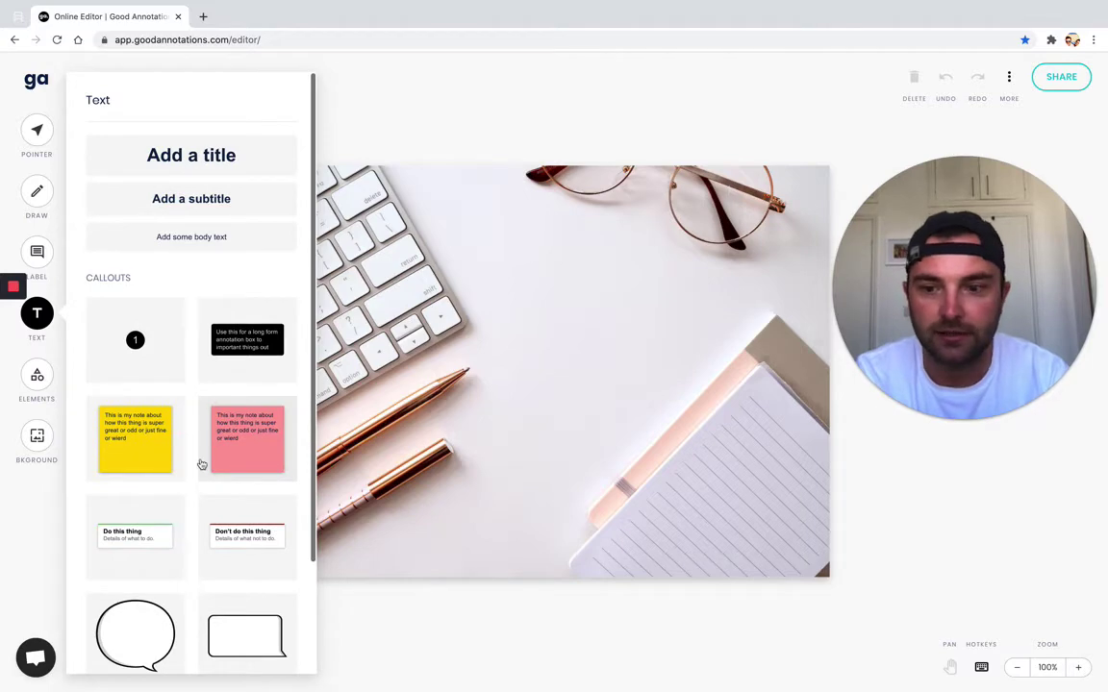
scroll(203, 432, down, 1)
scroll(203, 457, up, 1)
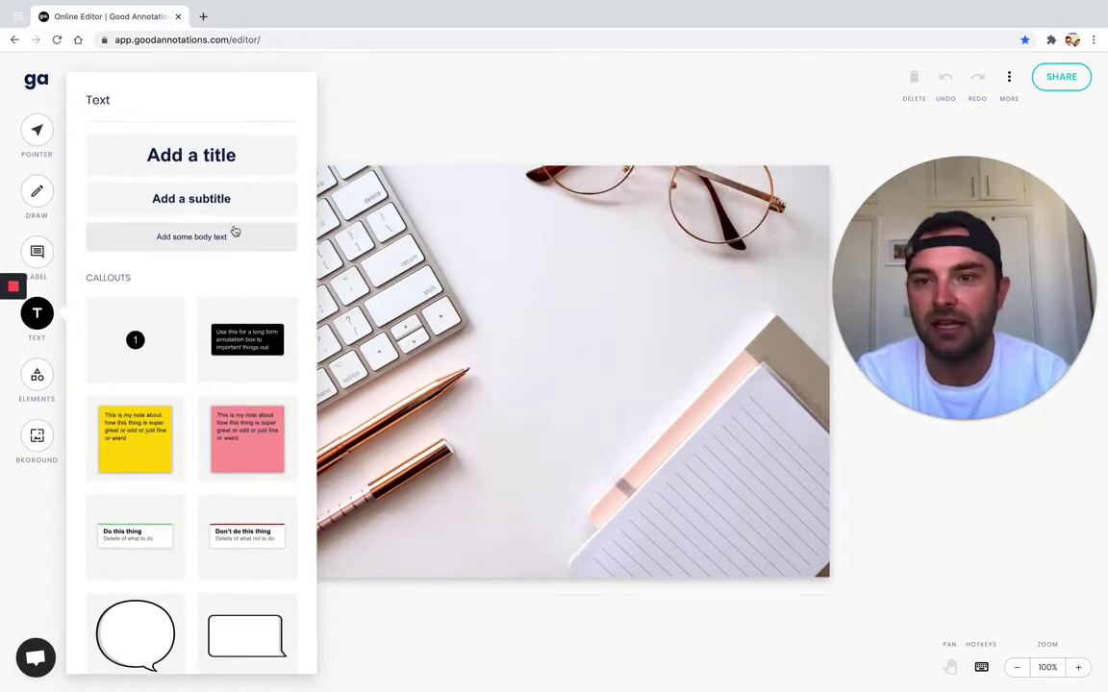
Add a title text box and replace its placeholder with 'HOW TO ADD TEXT TO IMAGES'
click(222, 165)
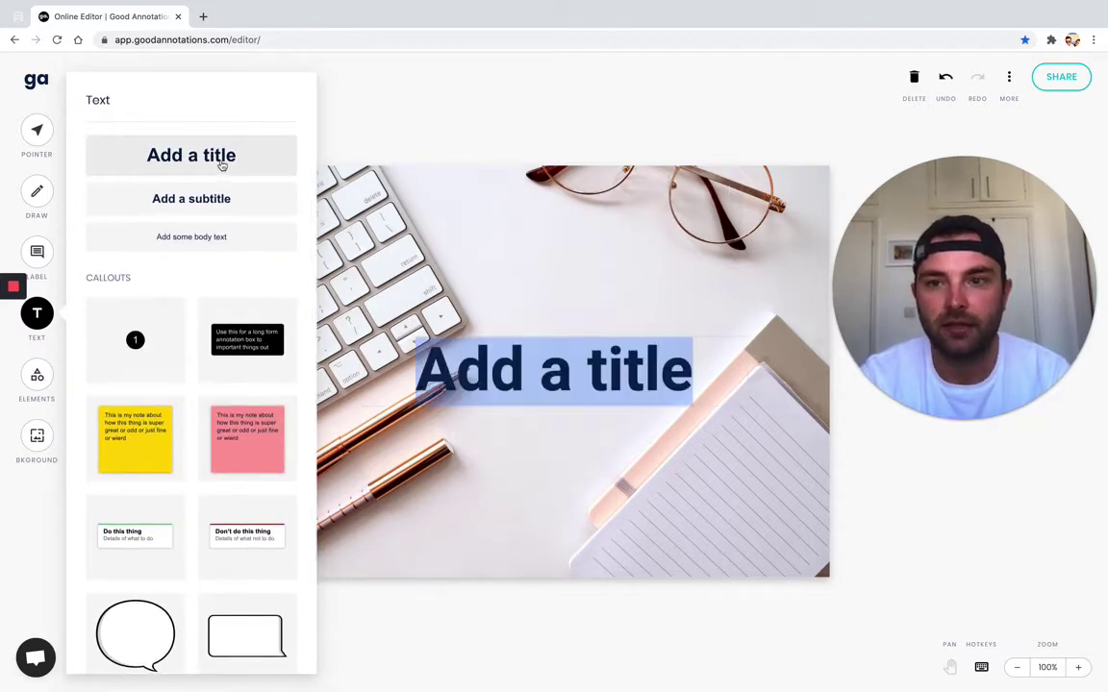
click(492, 372)
double_click(490, 367)
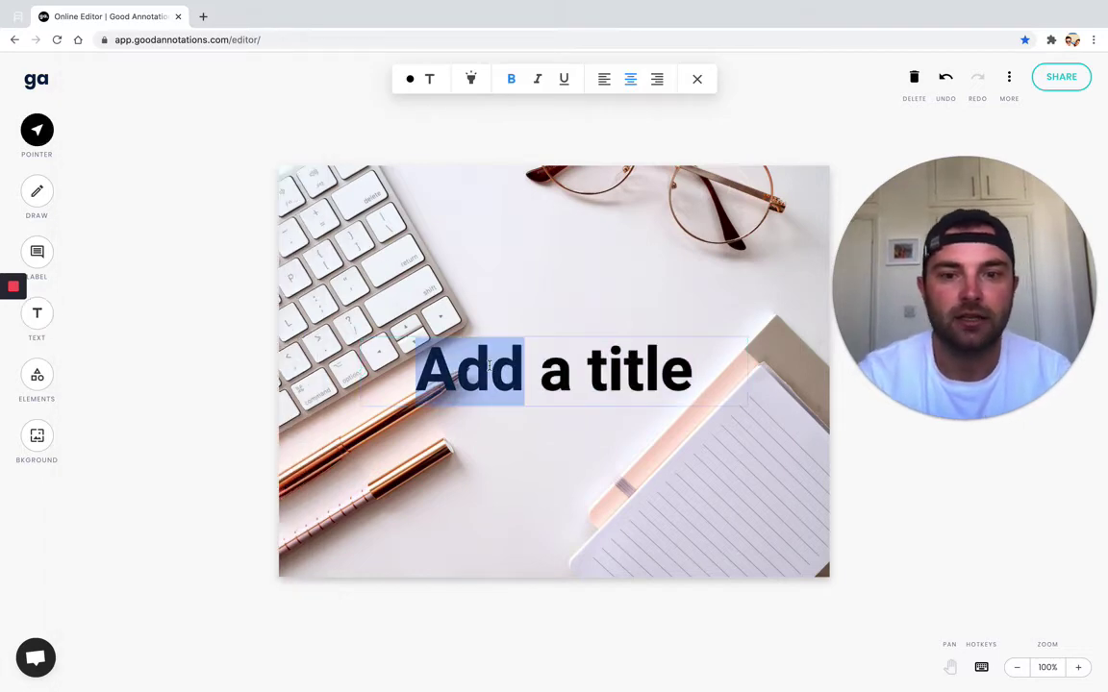
click(490, 367)
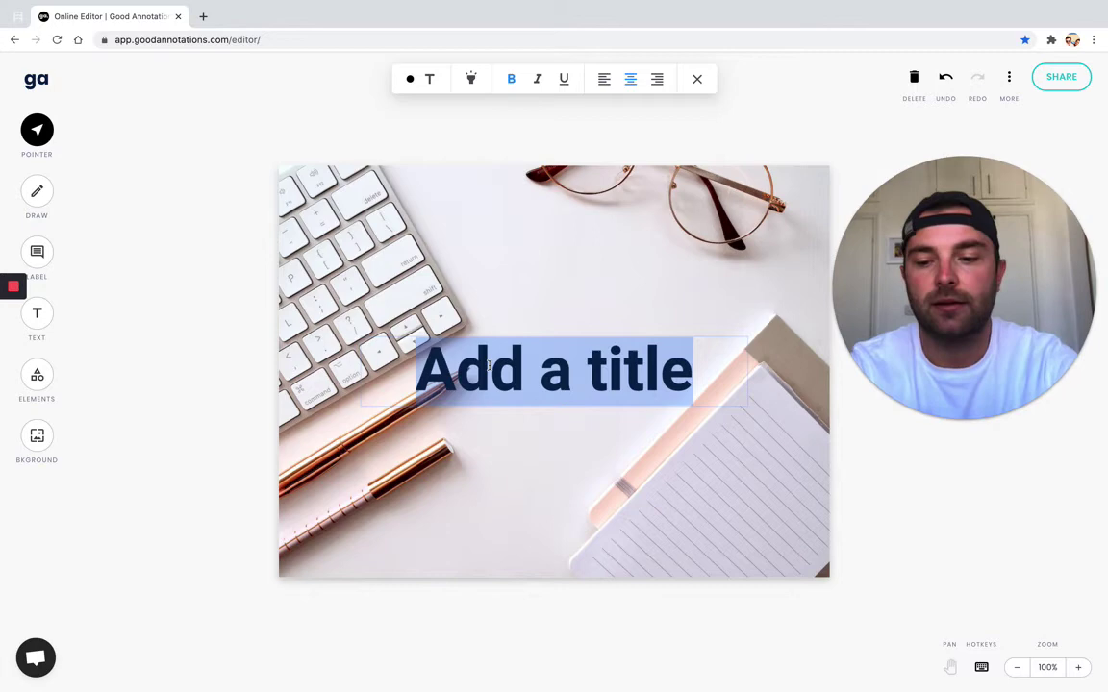
text(how)
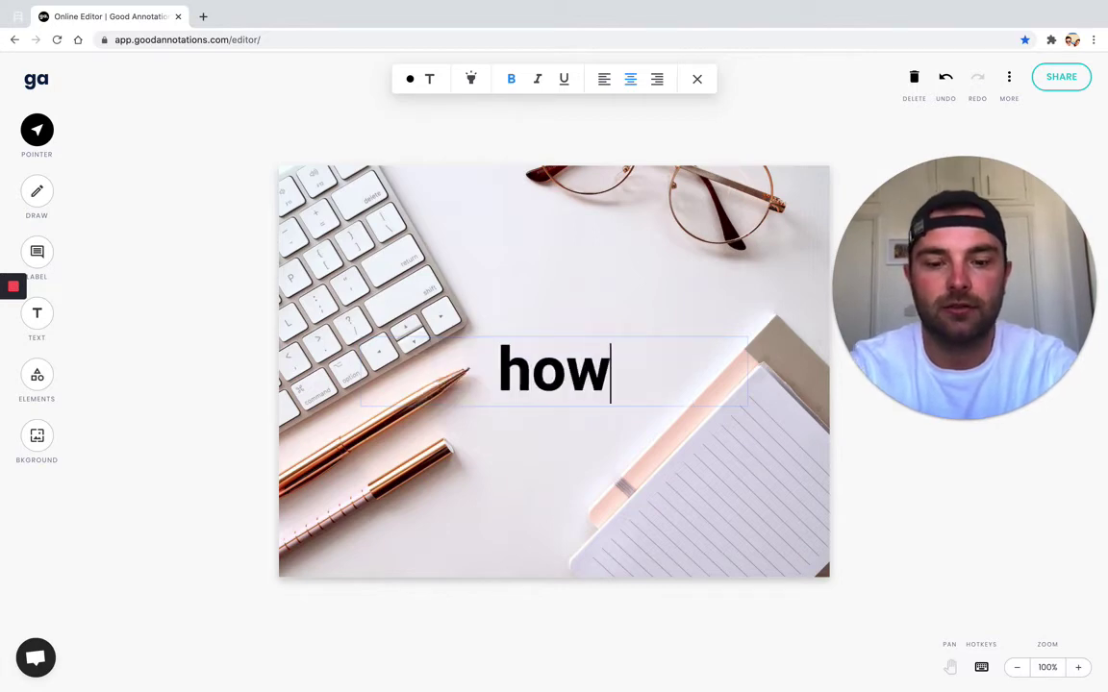
key(BackSpace)
key(BackSpace)
key(BackSpace)
text(HOW TO )
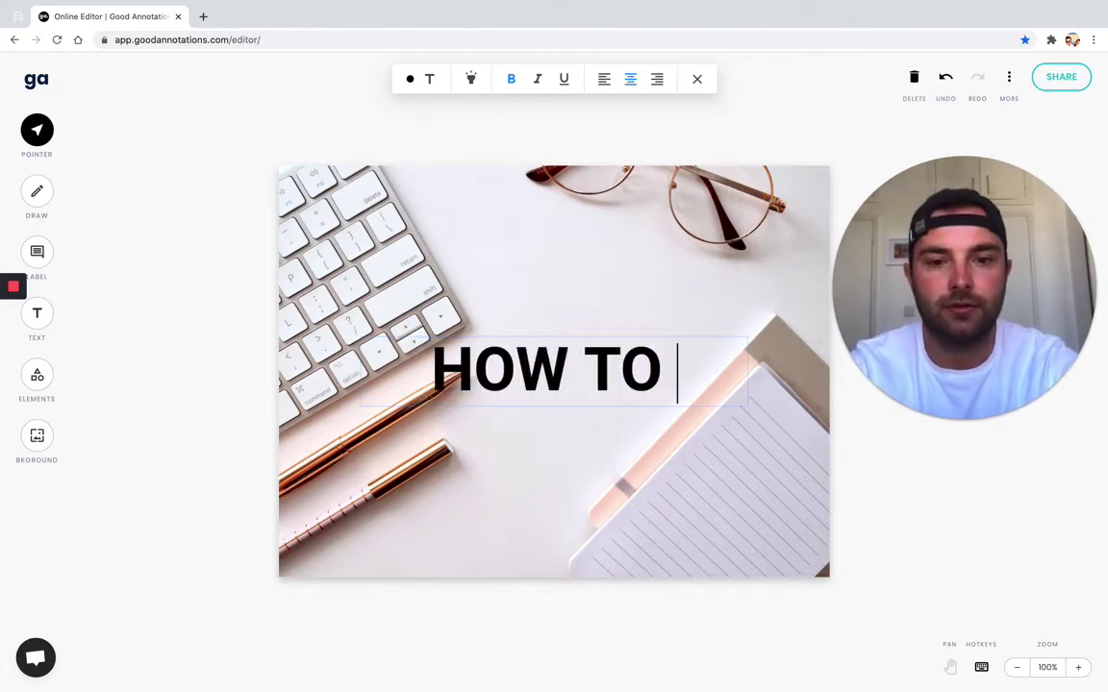
text(ADD TE)
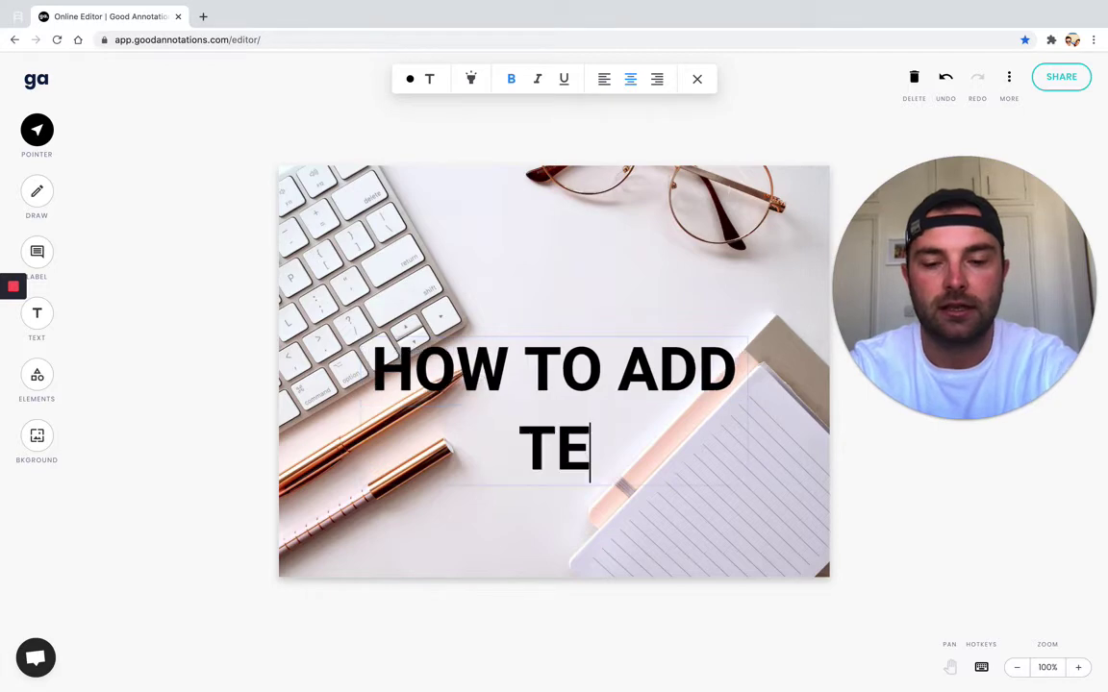
text(XT TO IMAGES)
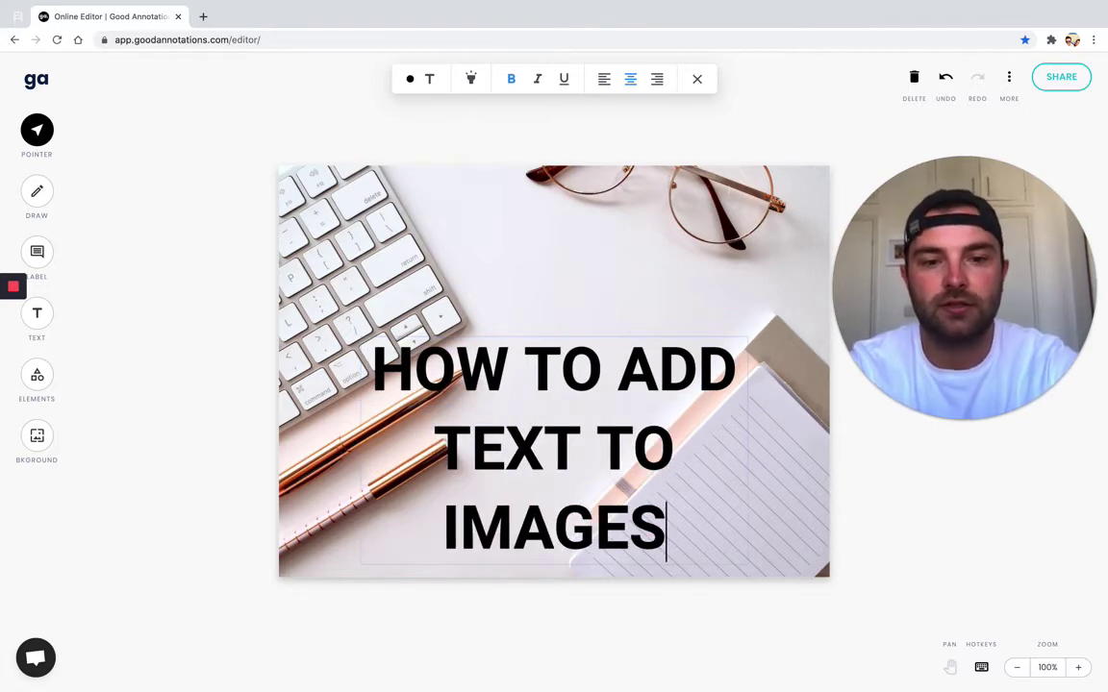
Widen the title box so it wraps to two lines and move it near the photo's top
click(798, 389)
drag(604, 448, 604, 374)
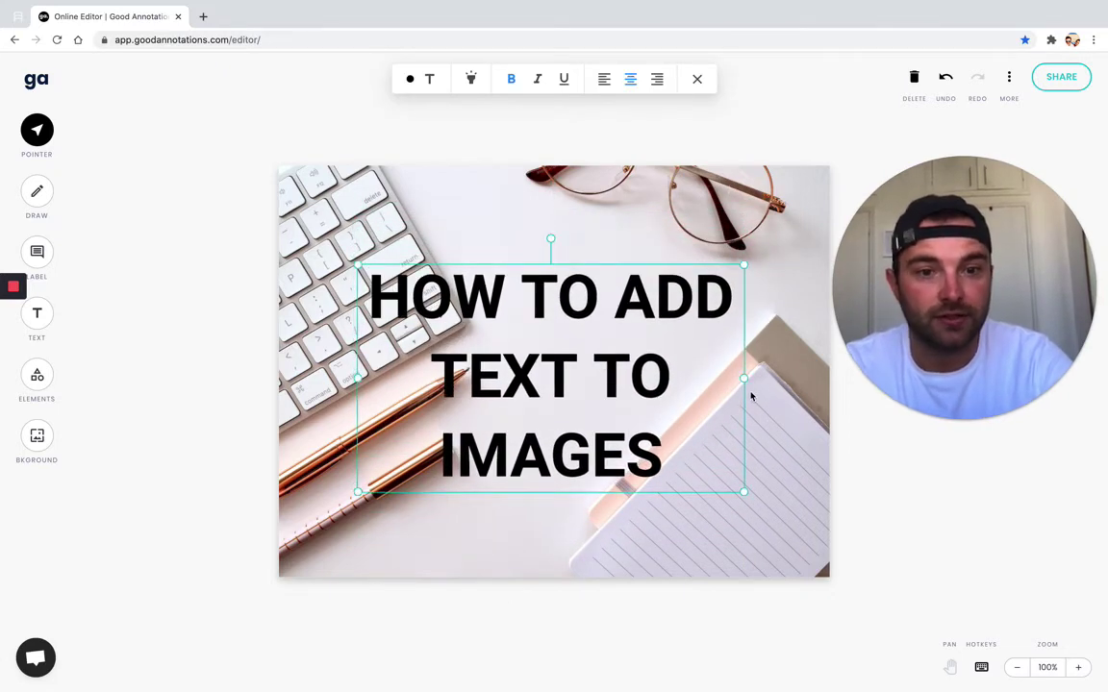
drag(743, 383, 807, 385)
drag(358, 378, 296, 378)
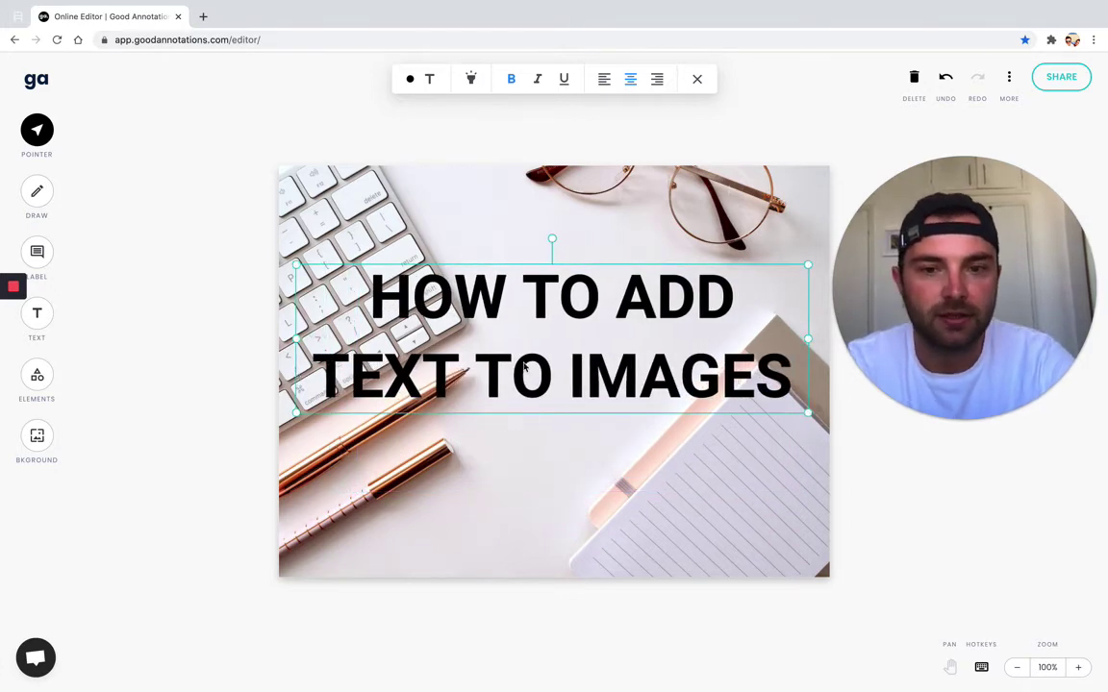
drag(524, 384, 530, 288)
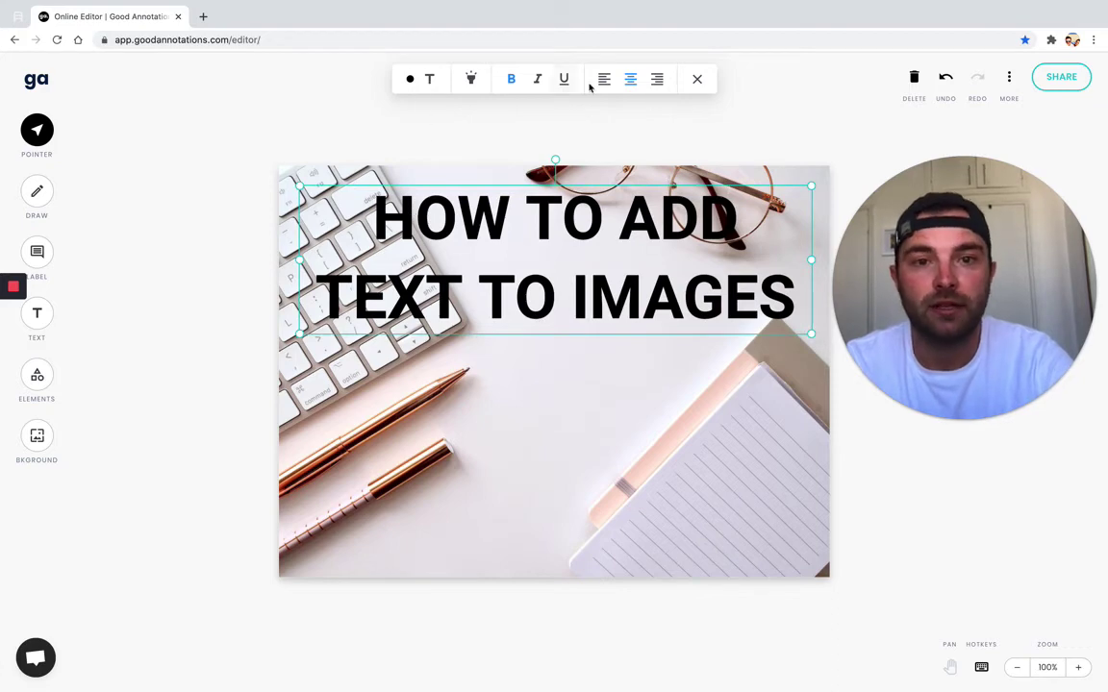
Make the title text italic and pink, then deselect it to view the result
click(539, 85)
click(411, 80)
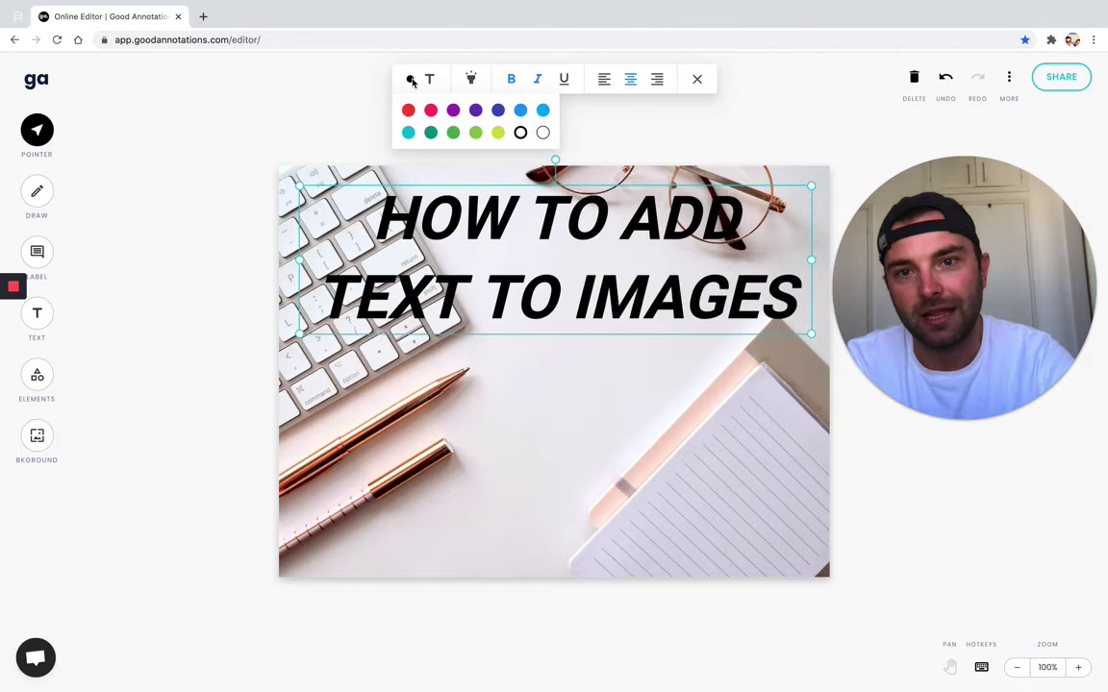
click(431, 110)
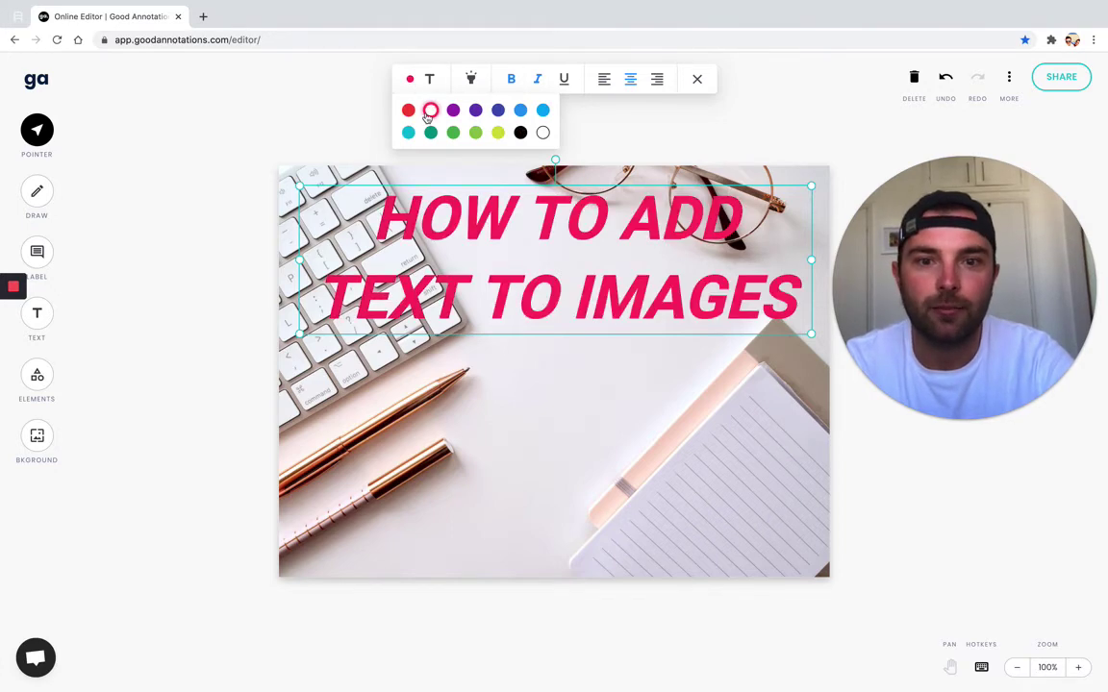
click(567, 393)
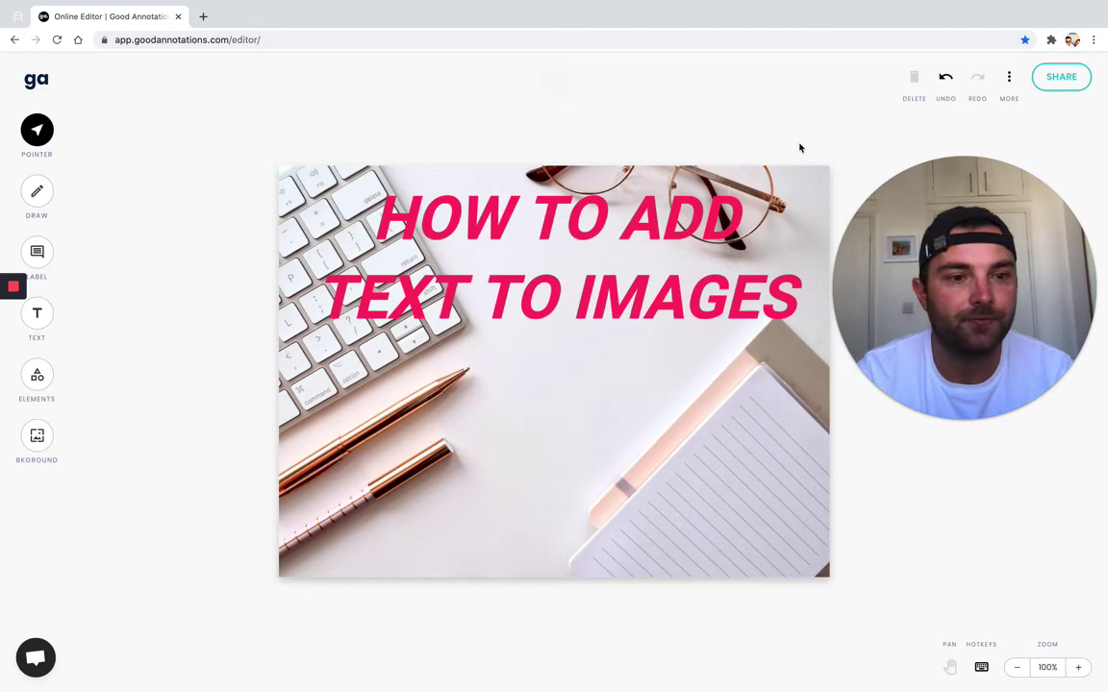
Download the edited photo as an image and copy the project's share link
click(1005, 78)
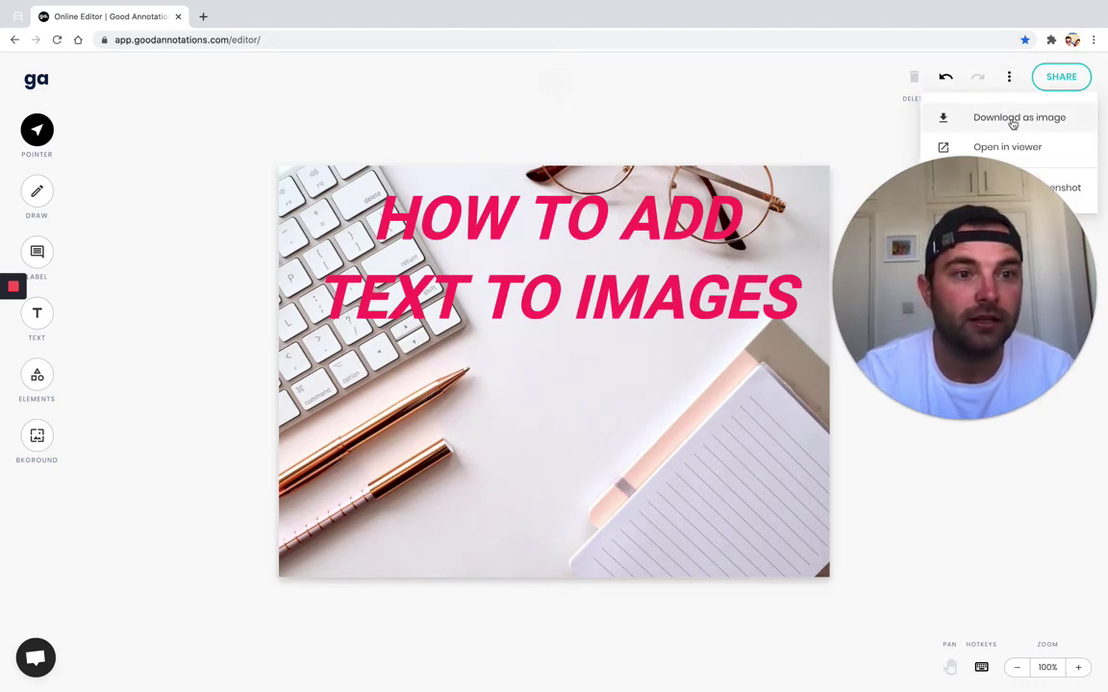
click(1011, 120)
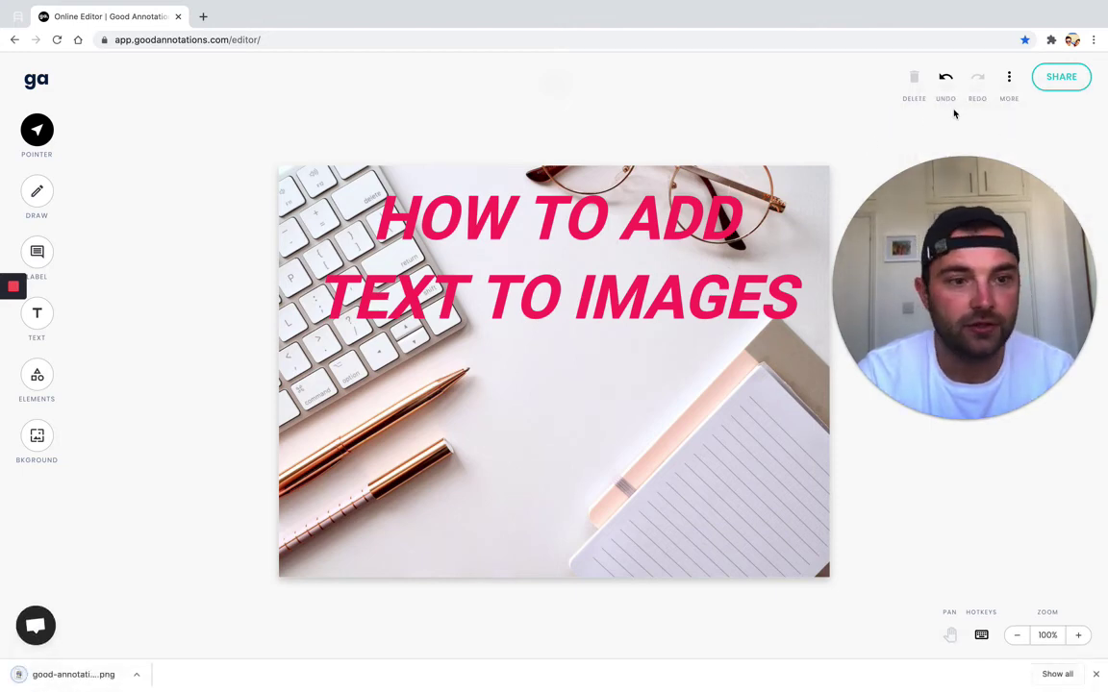
click(1061, 81)
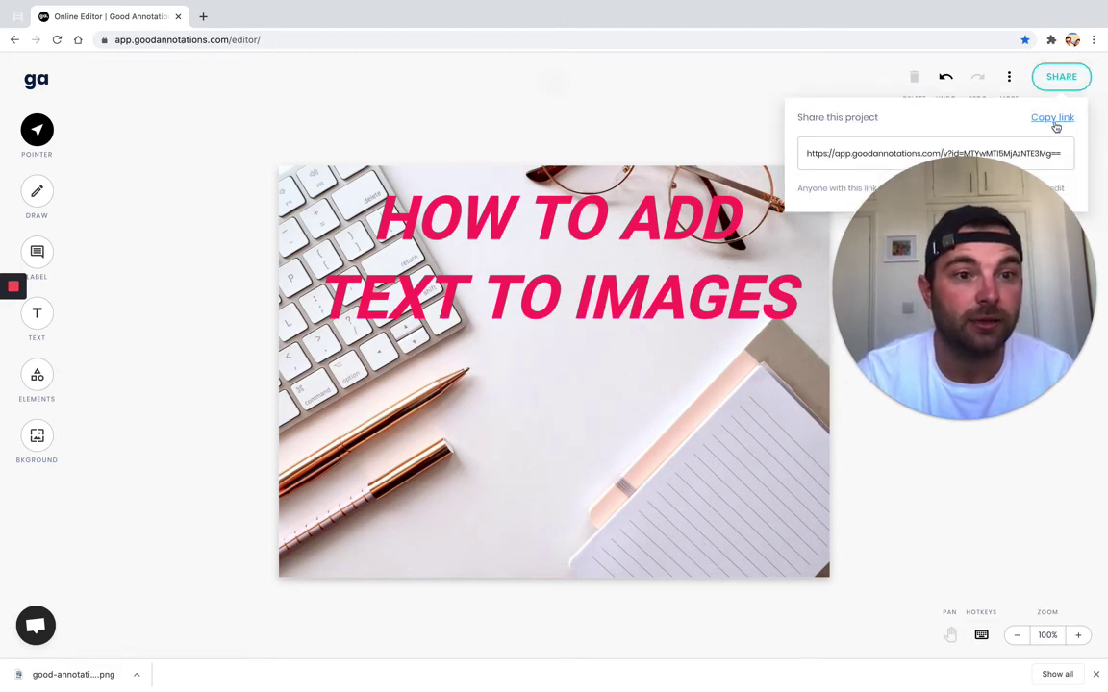
click(1054, 124)
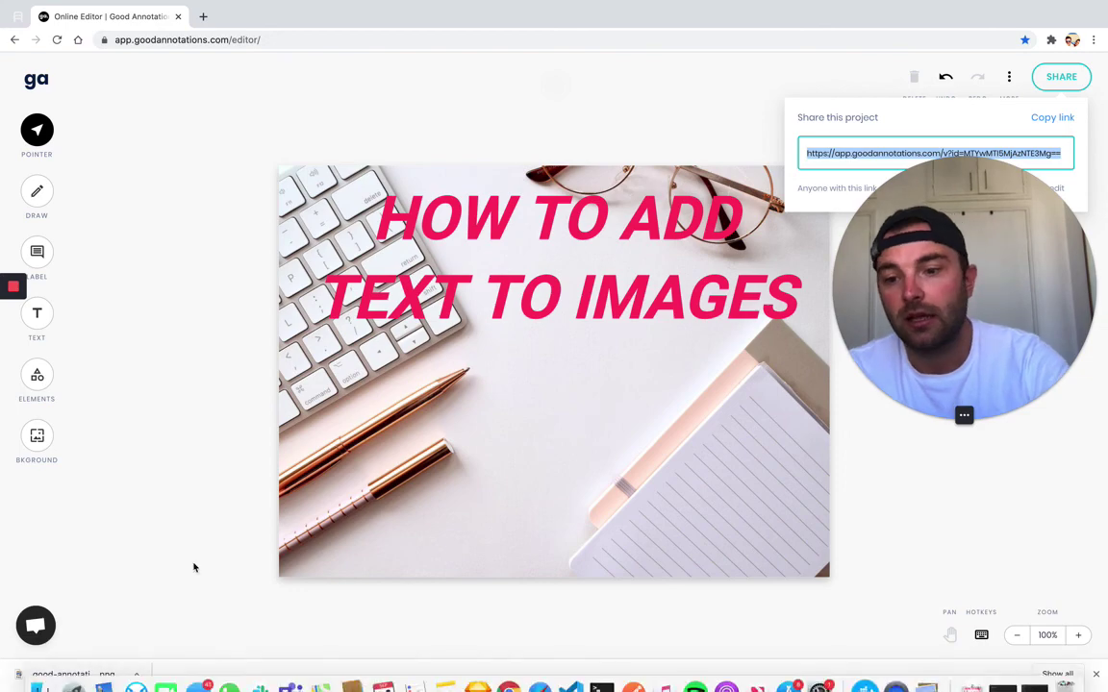
Open good-annotations (4).png from Chrome's download bar in Preview
click(65, 674)
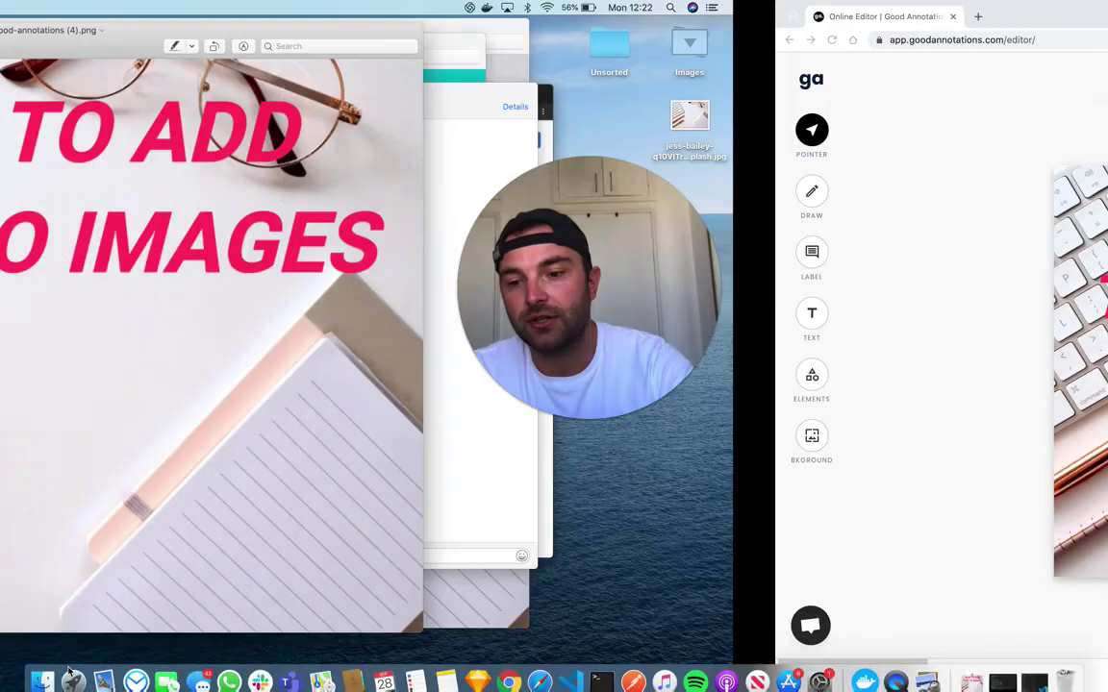